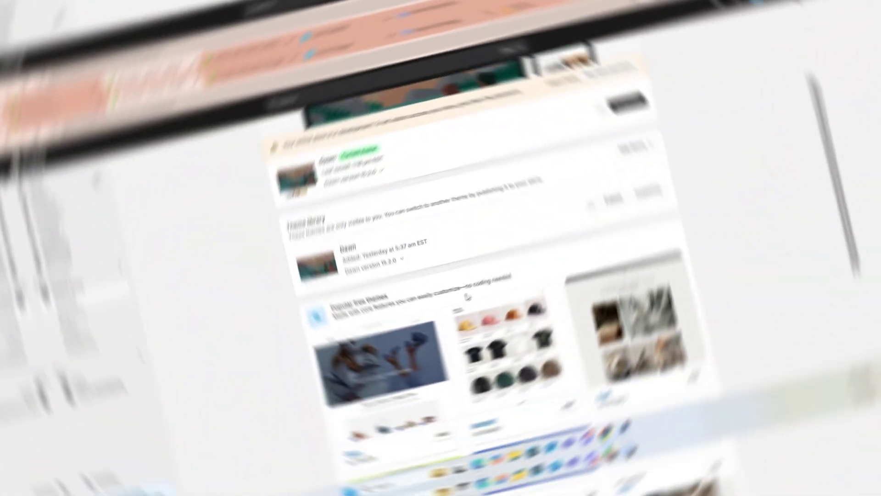
Scroll the Themes page to review the current Dawn theme and the theme library
scroll(461, 304, "down", 2)
scroll(460, 304, "up", 8)
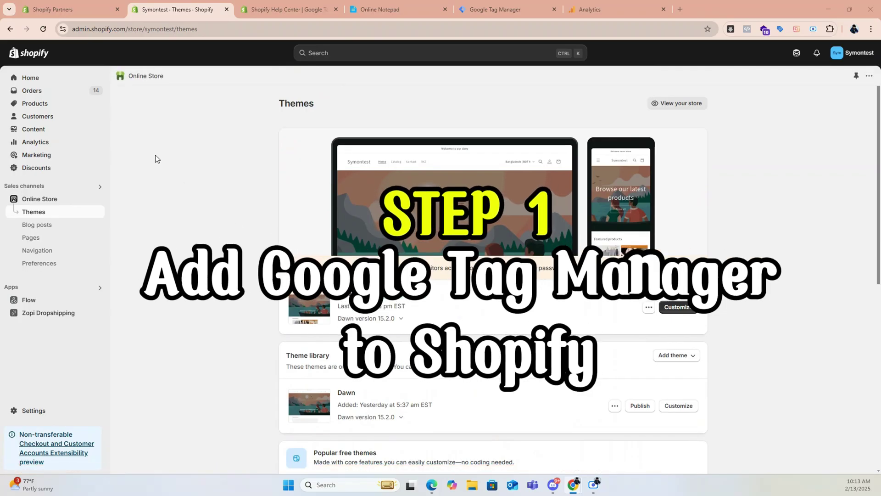
Open the Dawn theme's code editor from its more-options menu
scroll(155, 157, "down", 1)
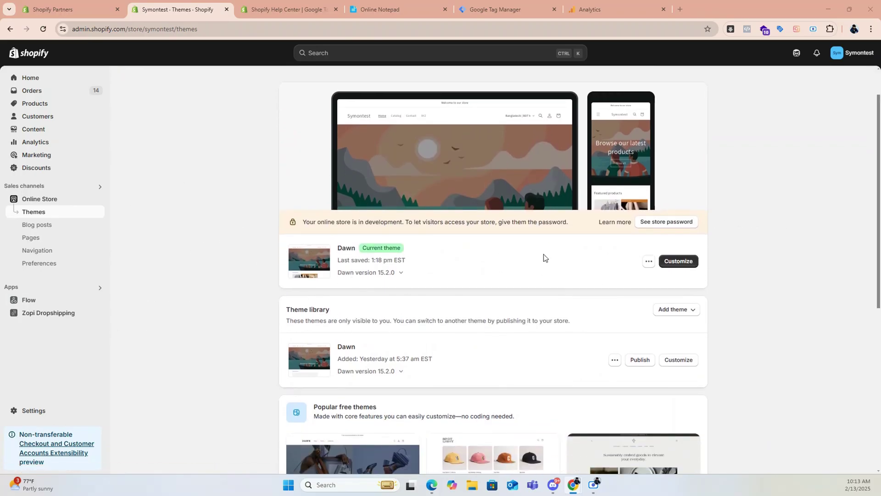
left_click(649, 262)
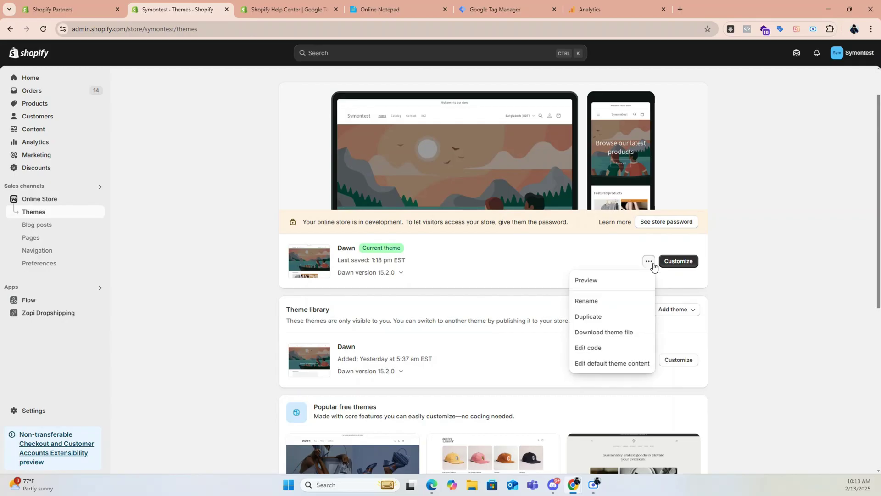
left_click(592, 348)
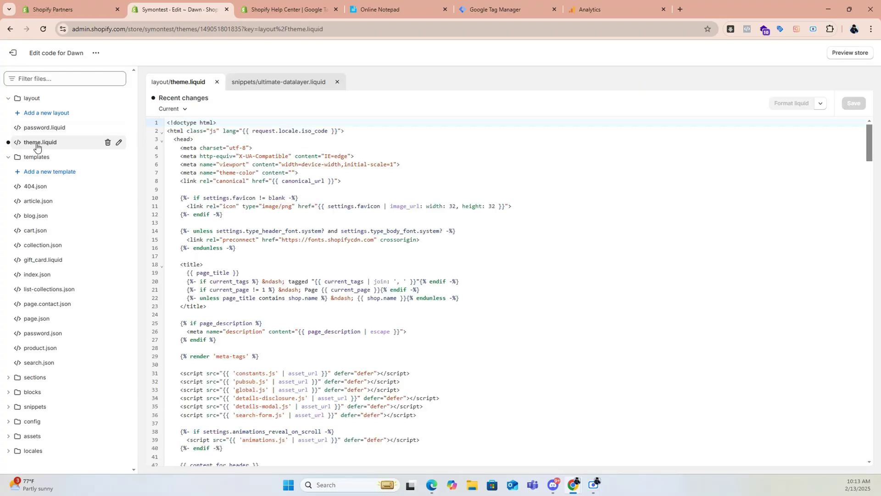
Copy the Google Tag Manager head snippet from the container's install code
left_click(495, 10)
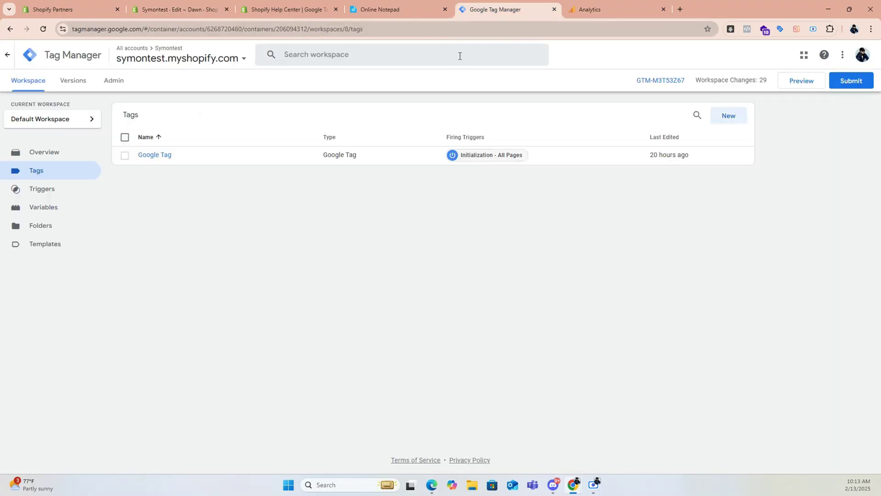
left_click(680, 83)
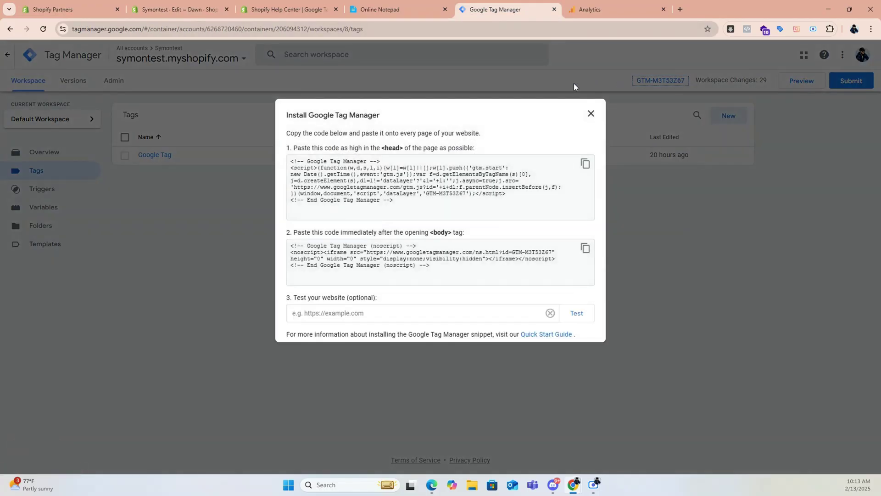
left_click(585, 164)
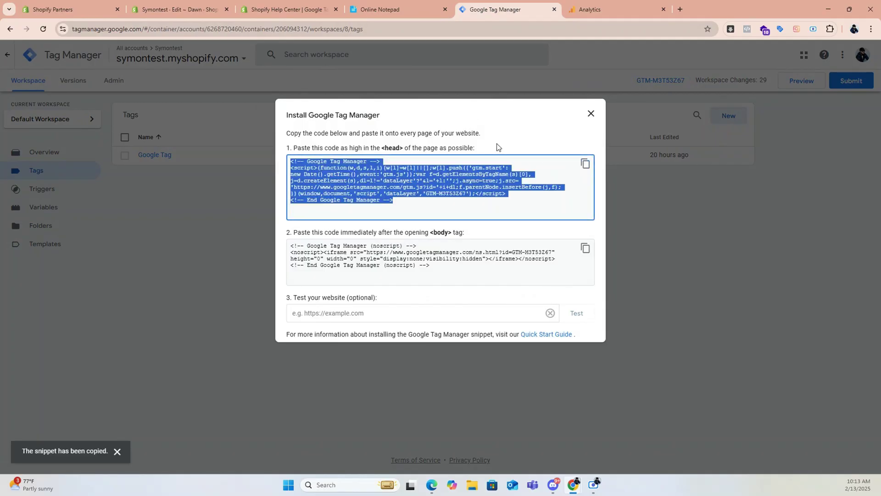
left_click(202, 8)
Paste the Google Tag Manager head script on a new line right after <head> in theme.liquid
left_click(220, 138)
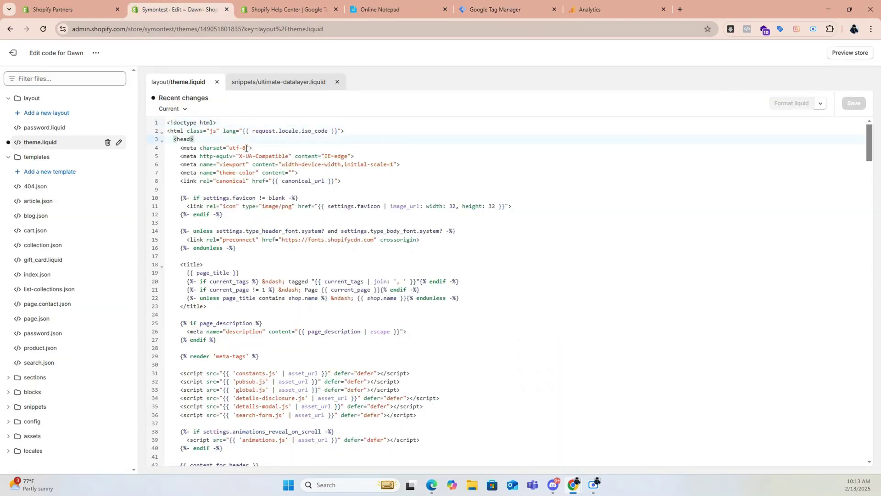
key("Return")
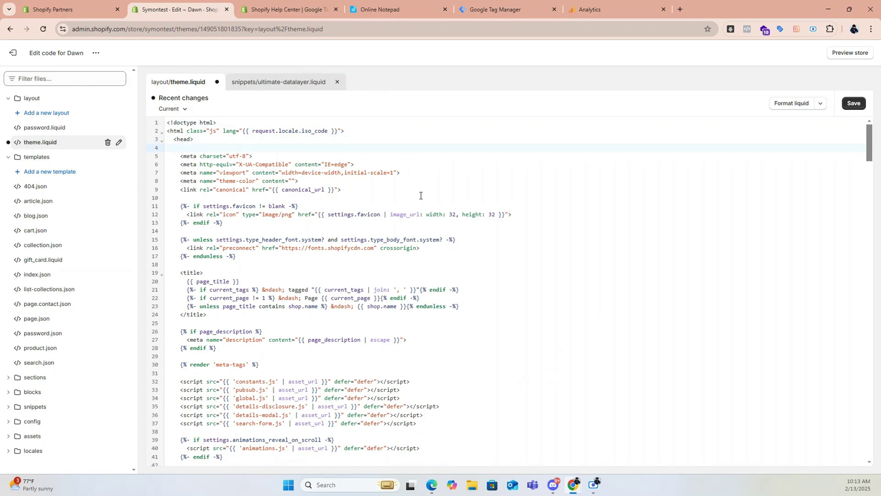
key("ctrl+v")
key("Return")
key("Return")
Find the <body tag and paste the GTM noscript snippet right after it
key("ctrl+f")
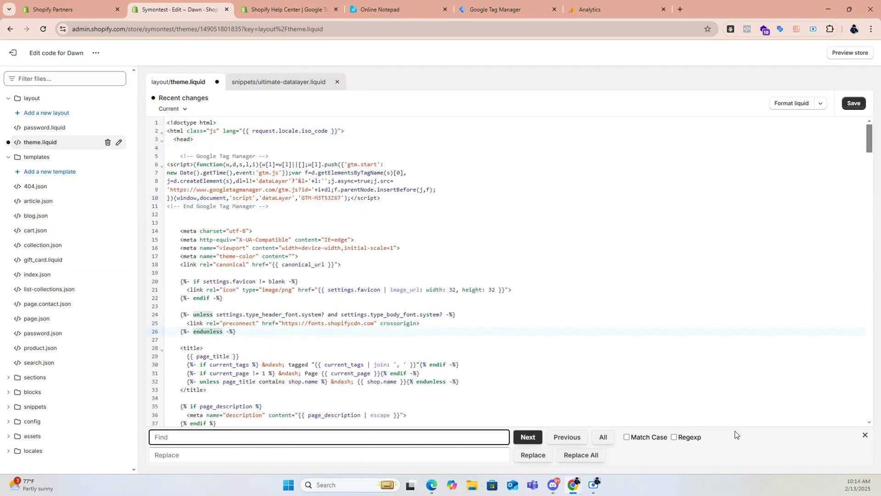
type("<")
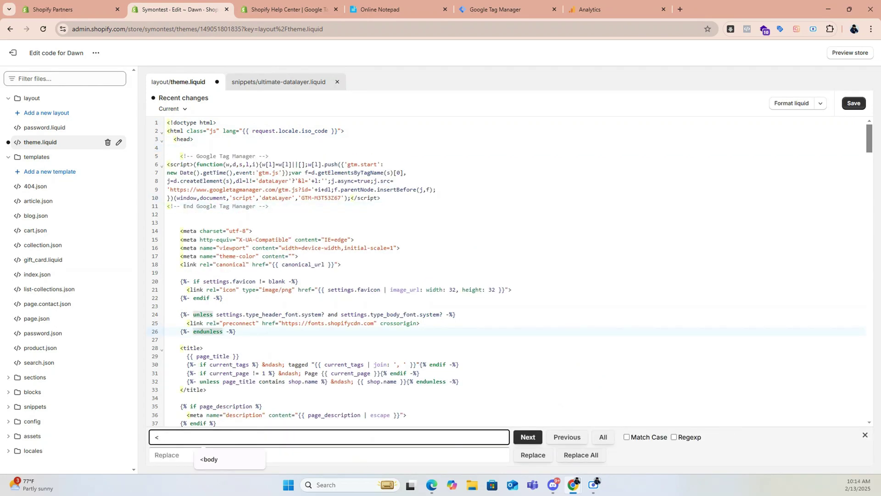
type("body")
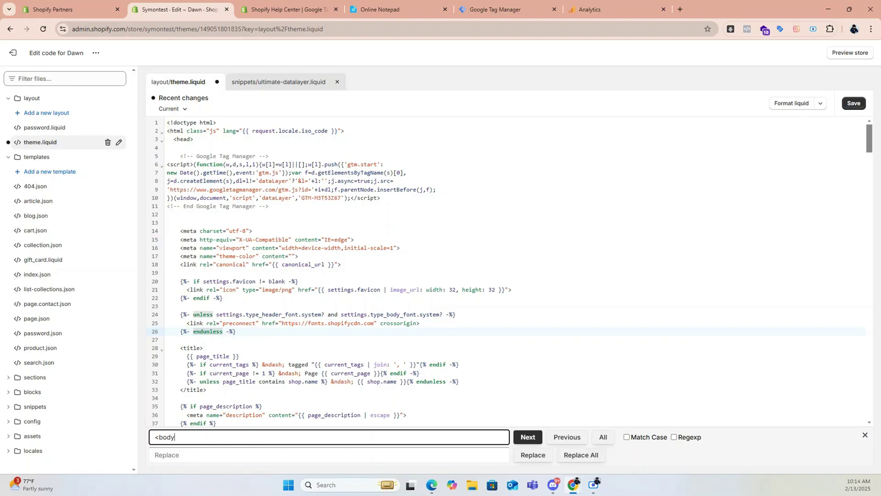
key("Return")
key("ctrl+5")
left_click(584, 249)
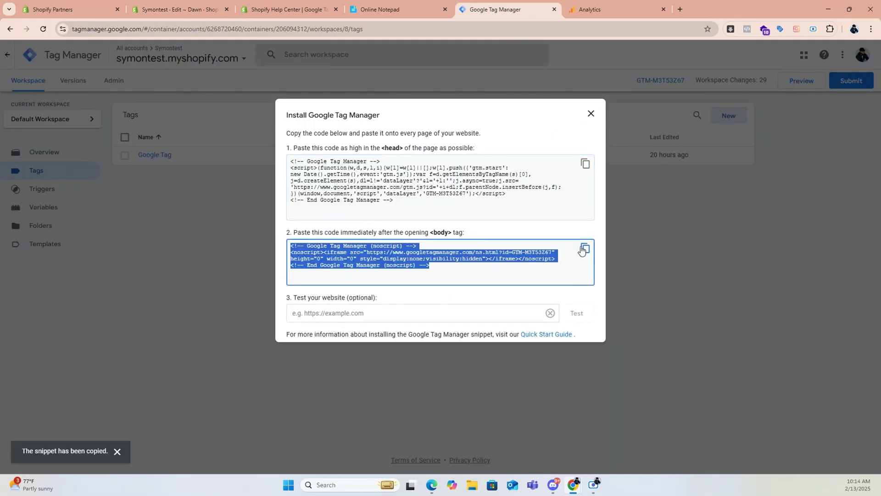
left_click(172, 8)
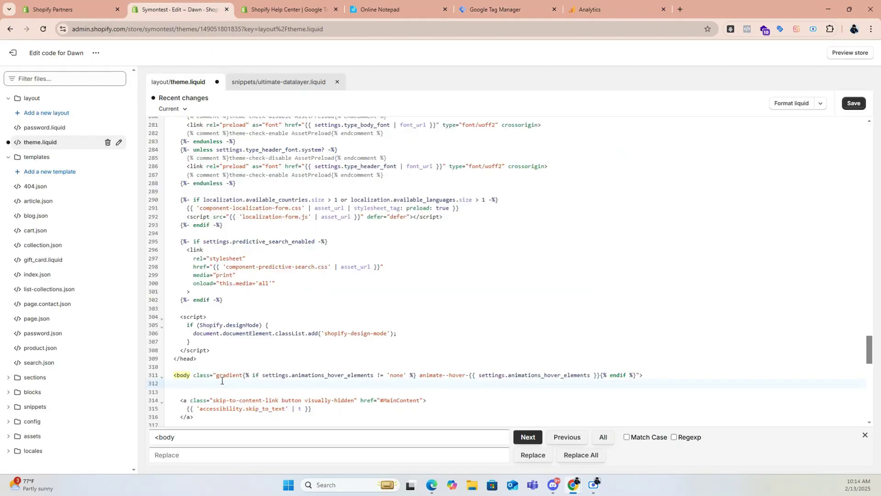
key("ctrl+v")
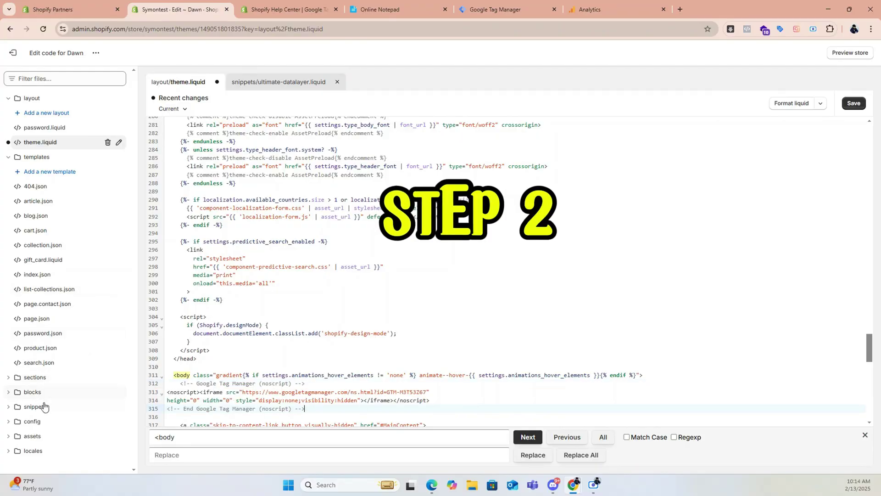
left_click(8, 406)
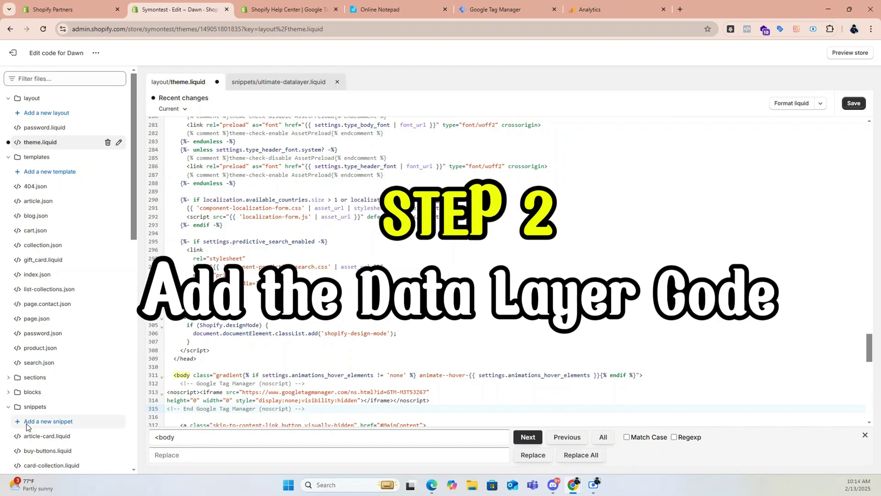
Add a new snippet named ultimate-datalayer in the Snippets folder, reusing the name from clipboard history
left_click(26, 422)
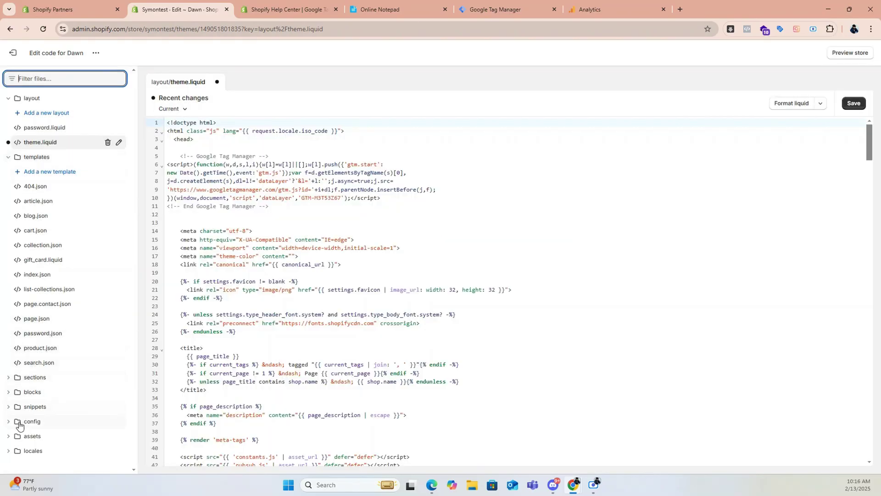
left_click(11, 407)
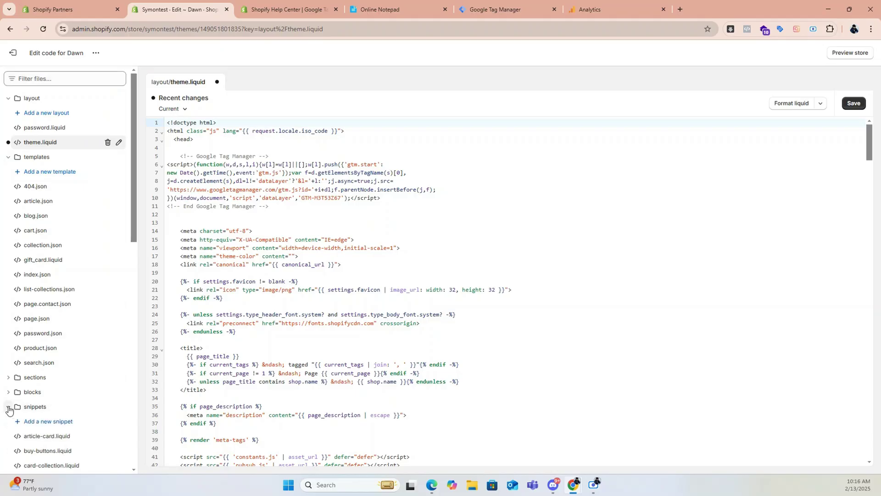
left_click(34, 424)
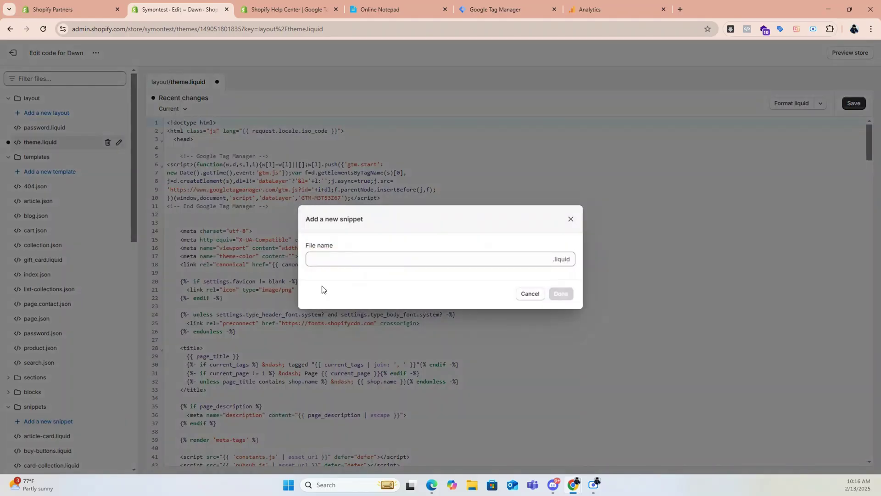
left_click(338, 259)
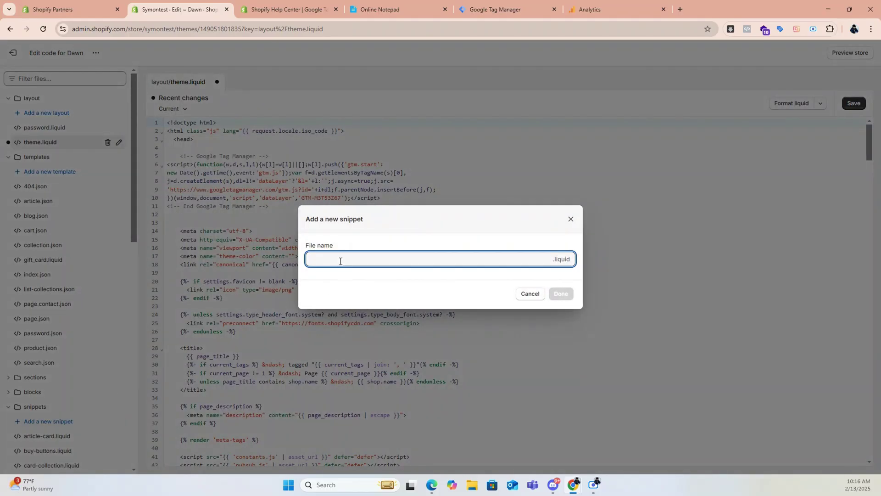
key("super+v")
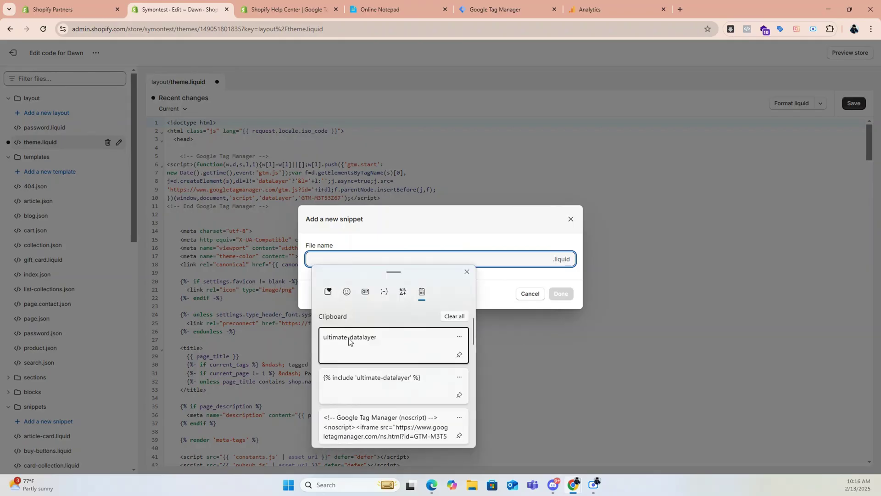
left_click(349, 341)
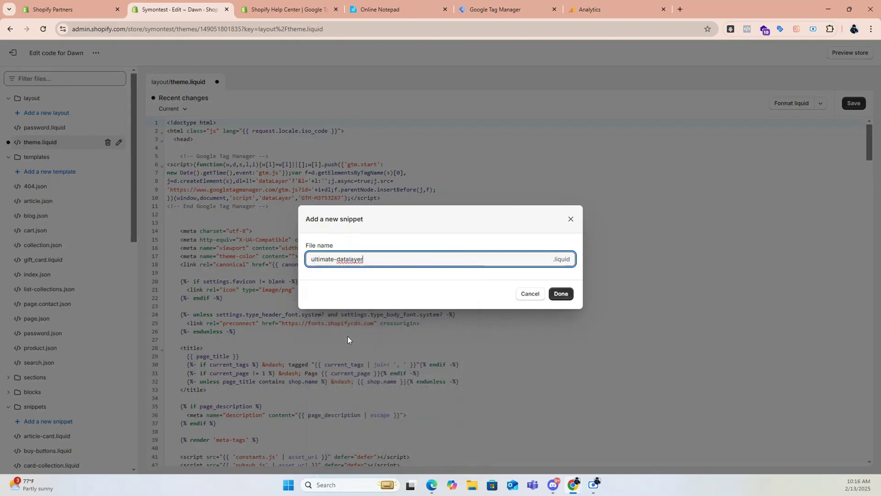
left_click(560, 294)
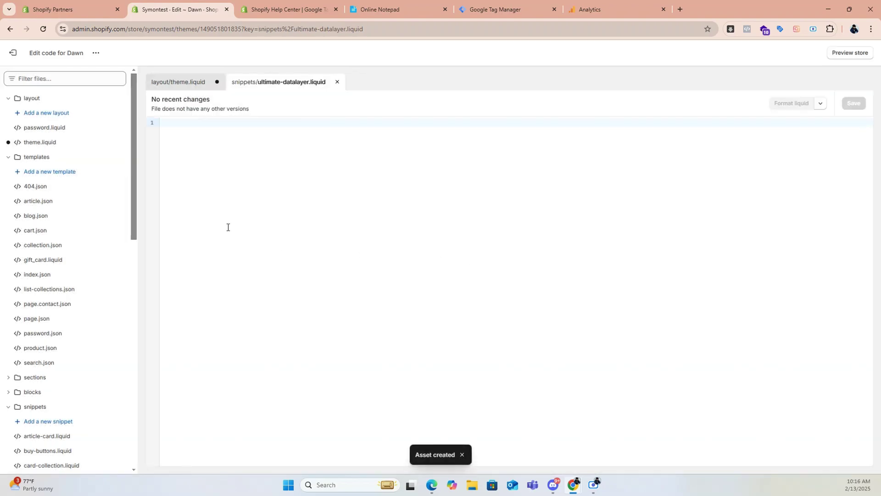
Copy the data layer script from the notes and paste it into ultimate-datalayer.liquid
left_click(413, 7)
left_click_drag(180, 123, 366, 421)
left_click(179, 9)
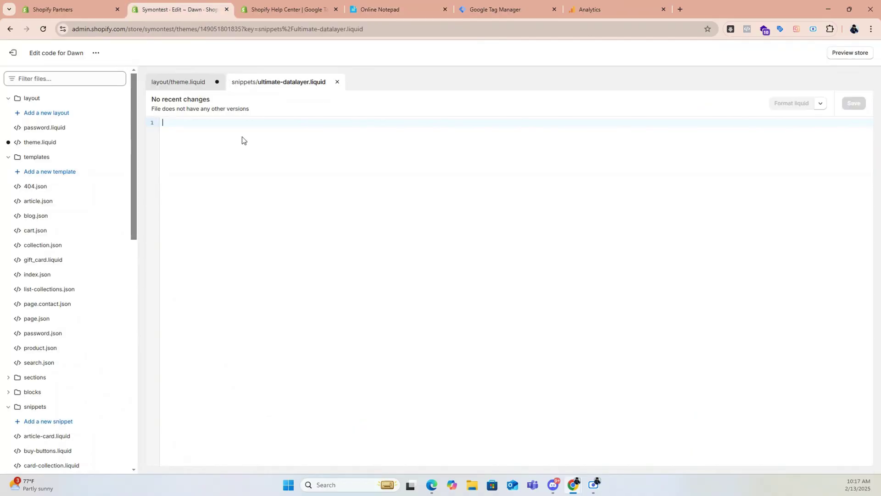
key("ctrl+v")
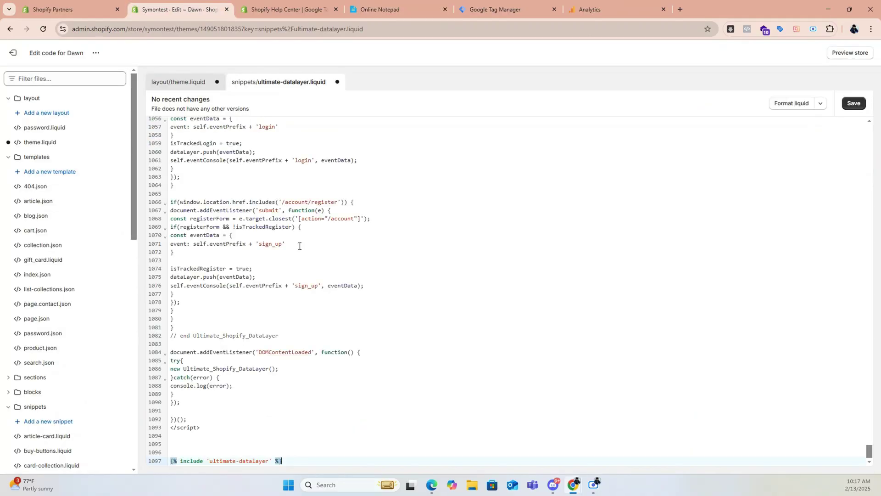
Remove the trailing include line on line 1097 and save the snippet
left_click_drag(294, 461, 167, 462)
key("ctrl+x")
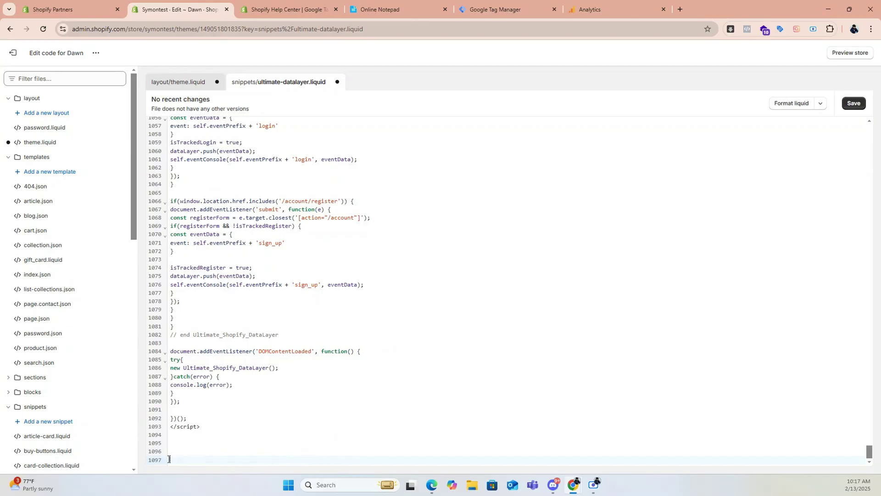
left_click(851, 105)
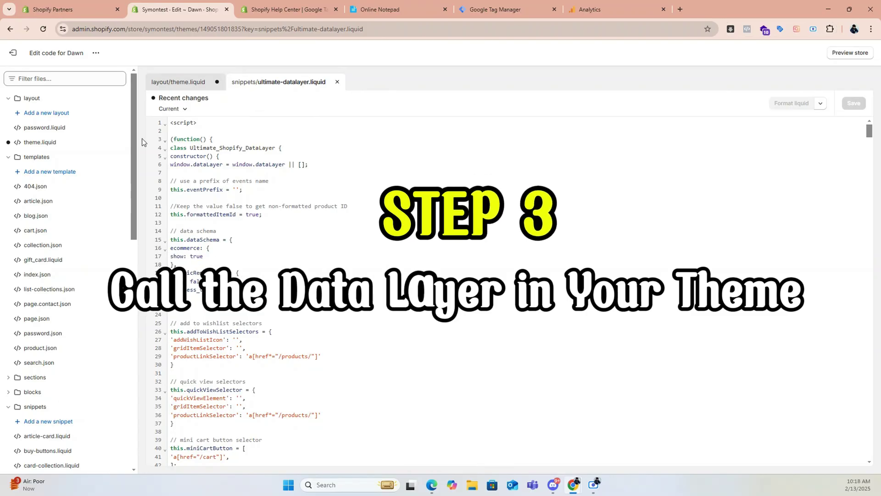
Add {% include 'ultimate-datalayer' %} below the End Google Tag Manager comment in theme.liquid, then save and exit
left_click(47, 142)
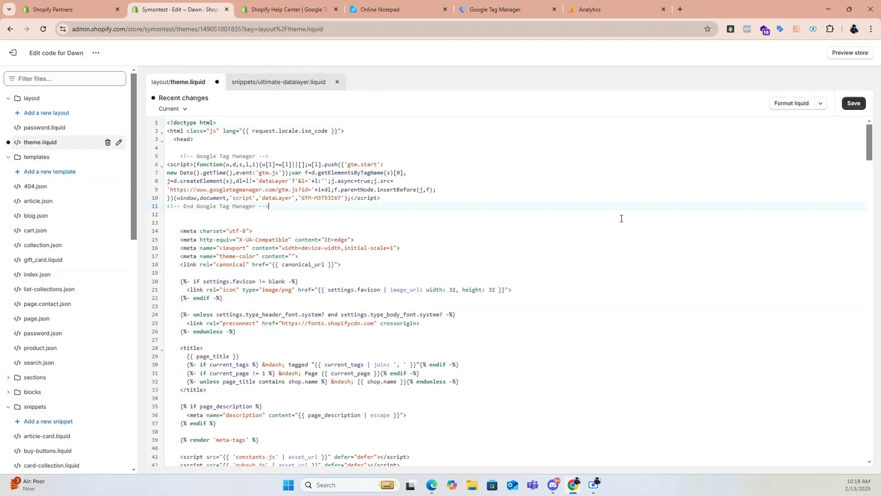
key("Return")
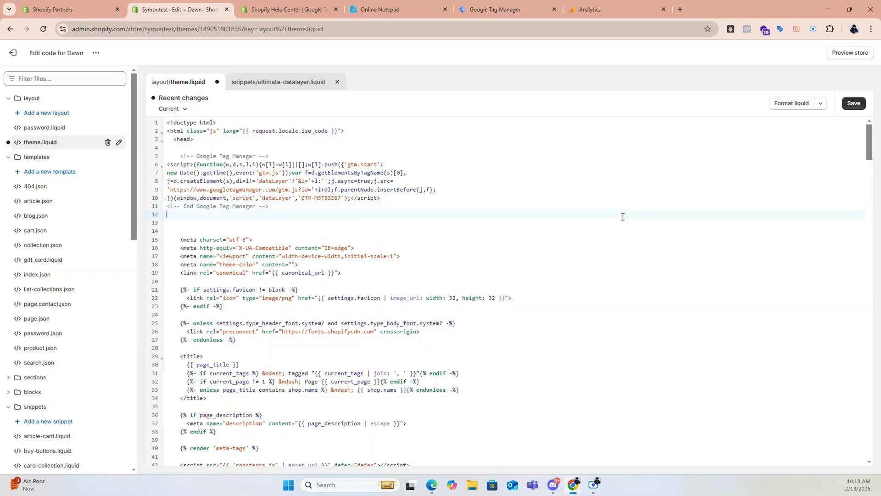
key("ctrl+v")
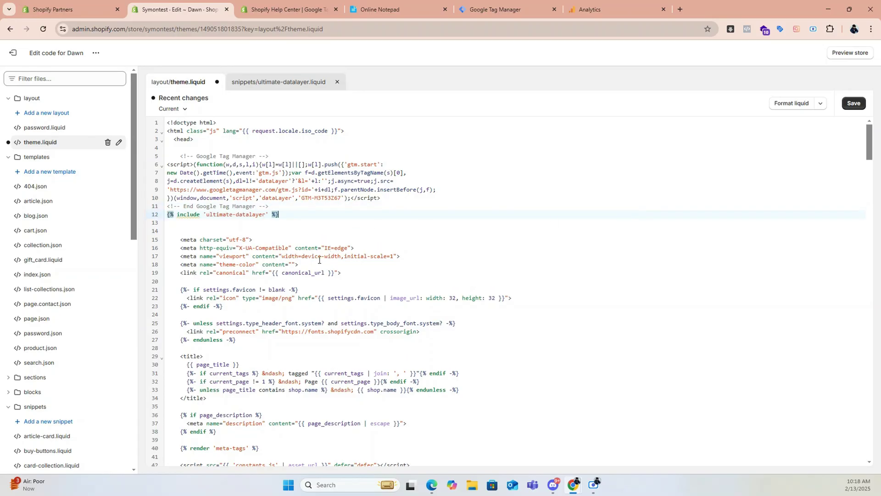
left_click(275, 208)
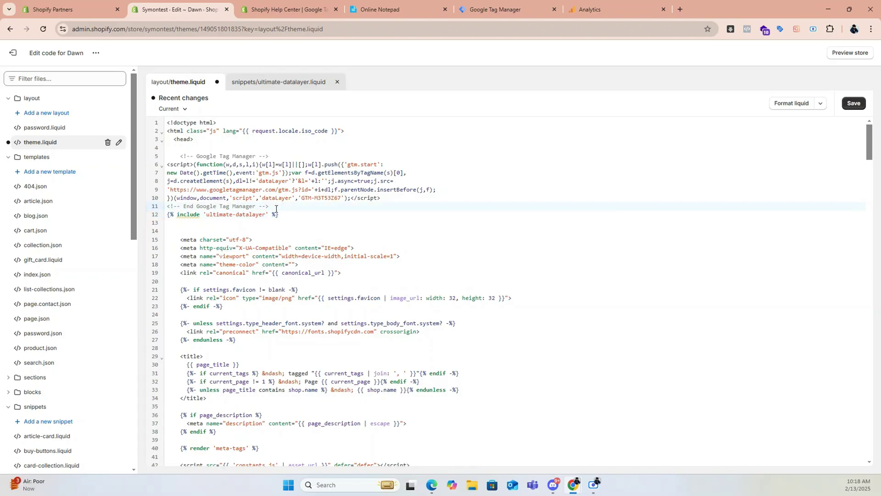
key("Return")
left_click(291, 222)
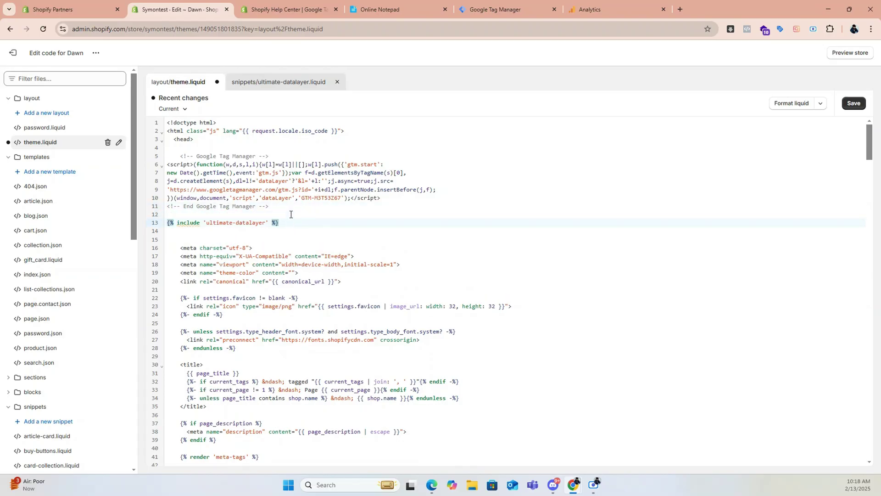
left_click_drag(290, 225, 188, 224)
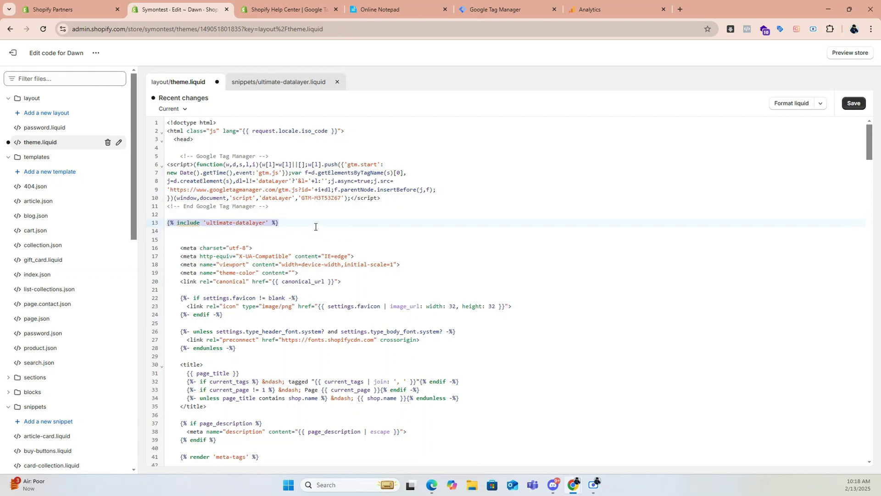
left_click(315, 227)
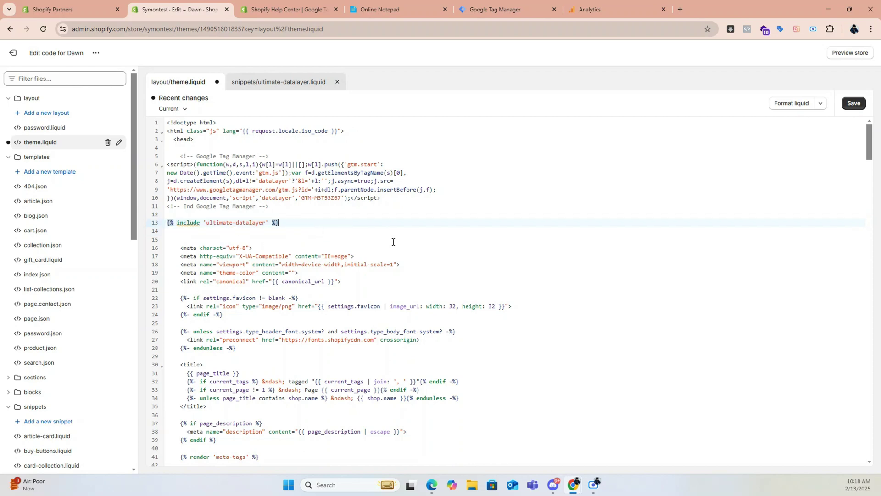
left_click(856, 107)
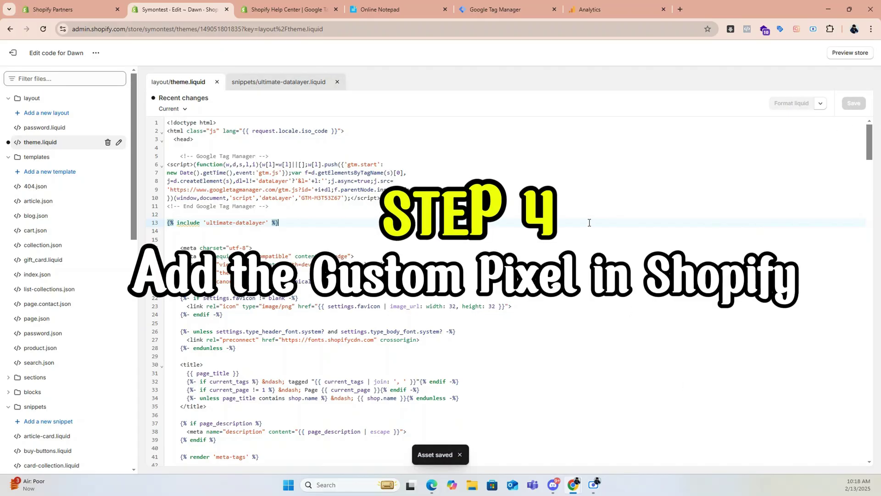
left_click(15, 54)
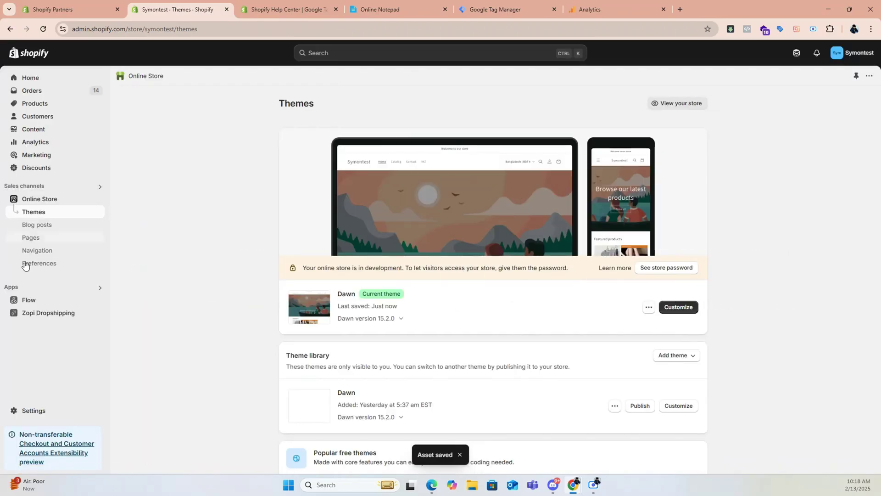
Add a custom pixel named GTM PIXEL under Settings > Customer events
left_click(29, 410)
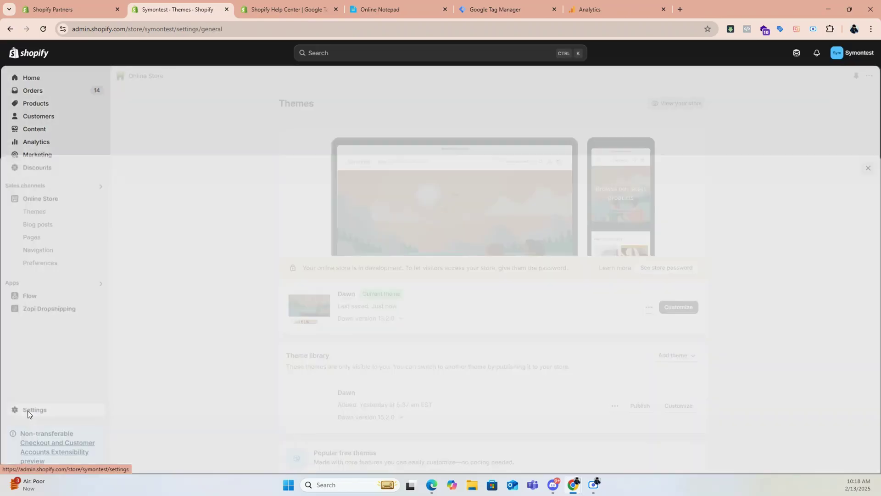
scroll(248, 273, "down", 2)
left_click(248, 273)
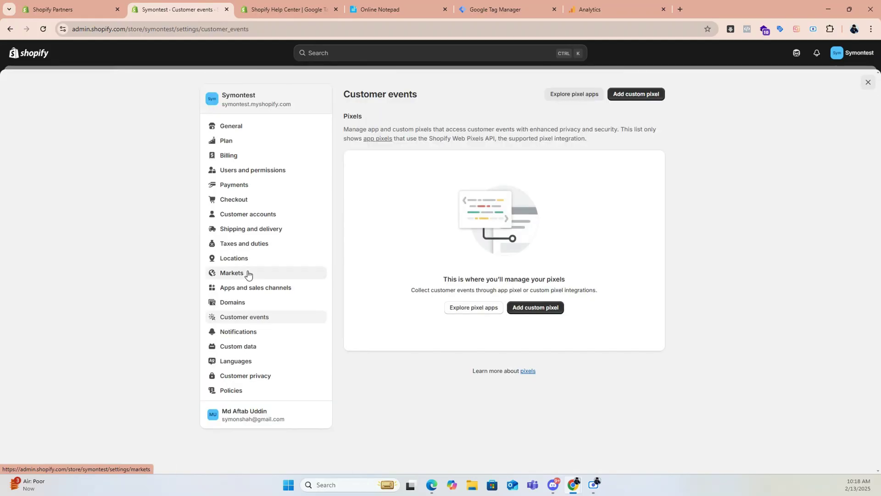
left_click(536, 307)
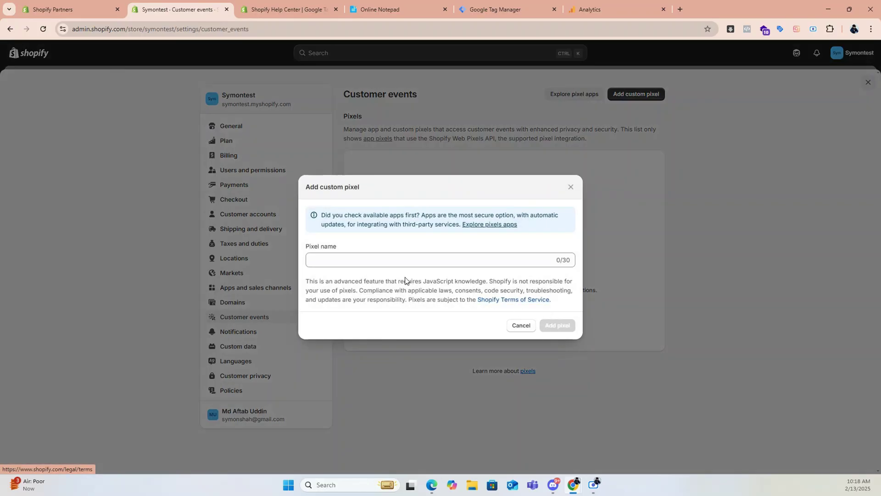
type("GTM PIXEL")
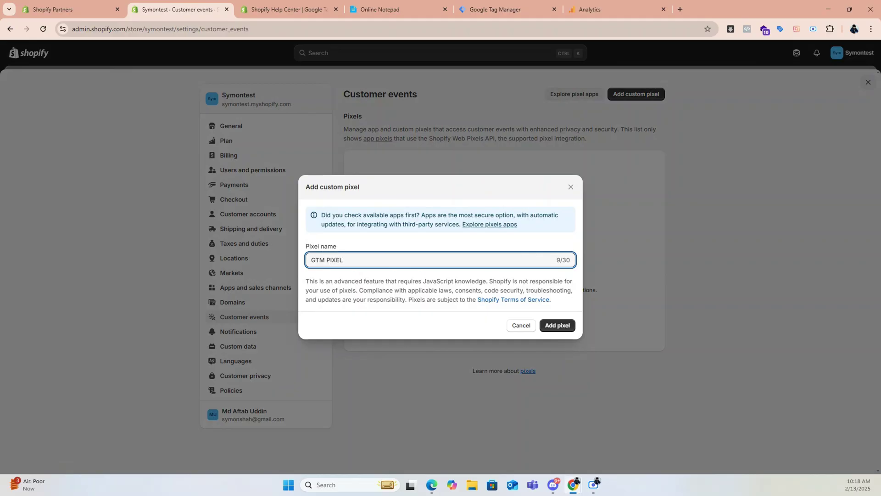
left_click(568, 325)
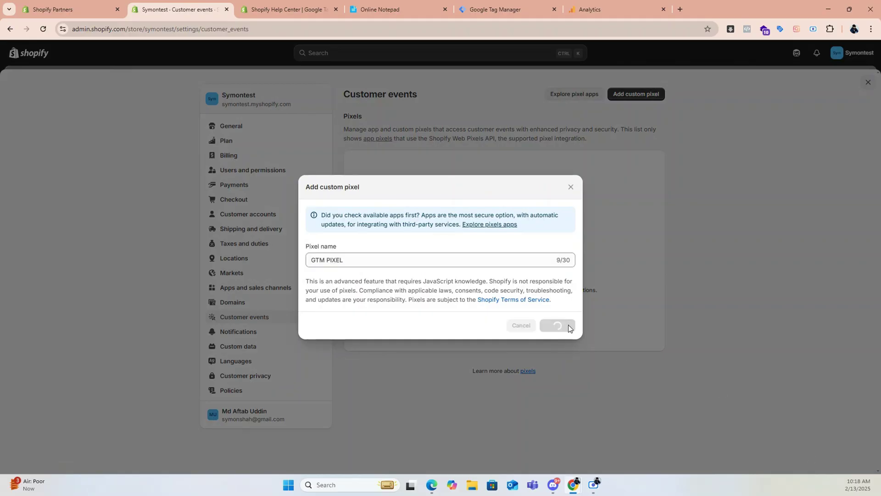
Replace the placeholder pixel code with the Help Center tutorial's GTM script
left_click_drag(406, 330, 371, 287)
key("ctrl+a")
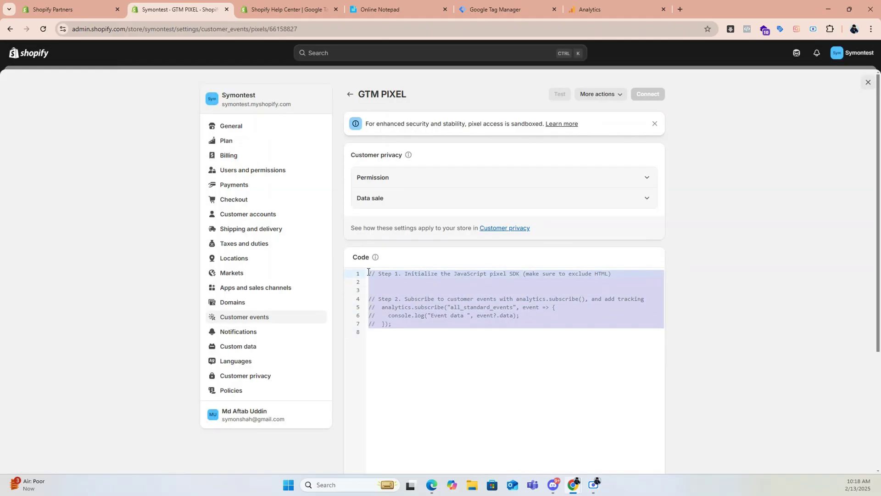
key("BackSpace")
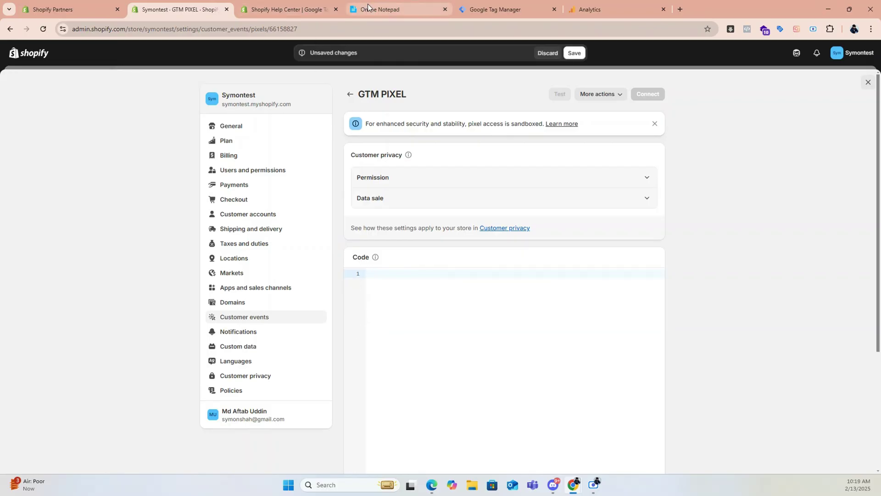
left_click(303, 14)
scroll(216, 205, "down", 10)
scroll(216, 206, "down", 2)
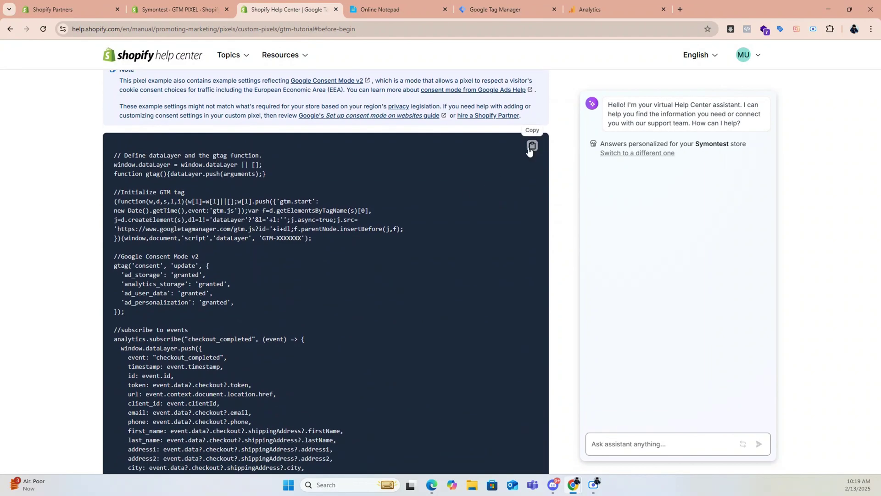
left_click(154, 6)
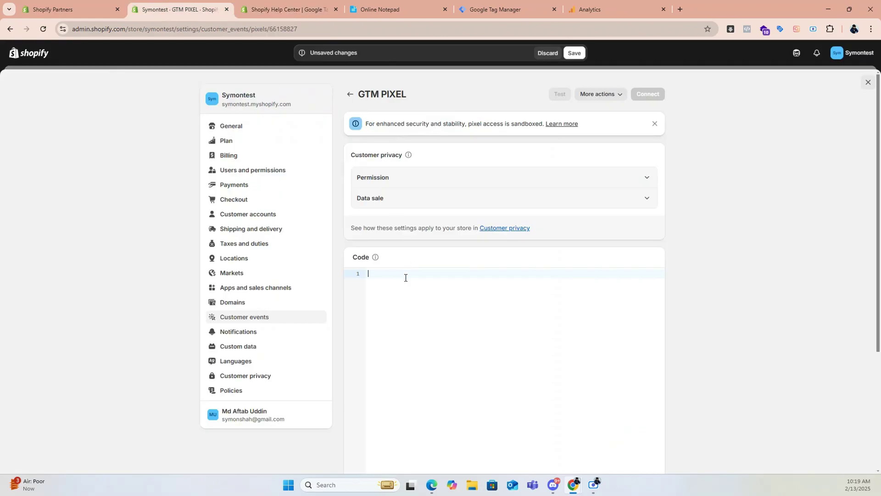
key("ctrl+v")
left_click_drag(660, 455, 656, 248)
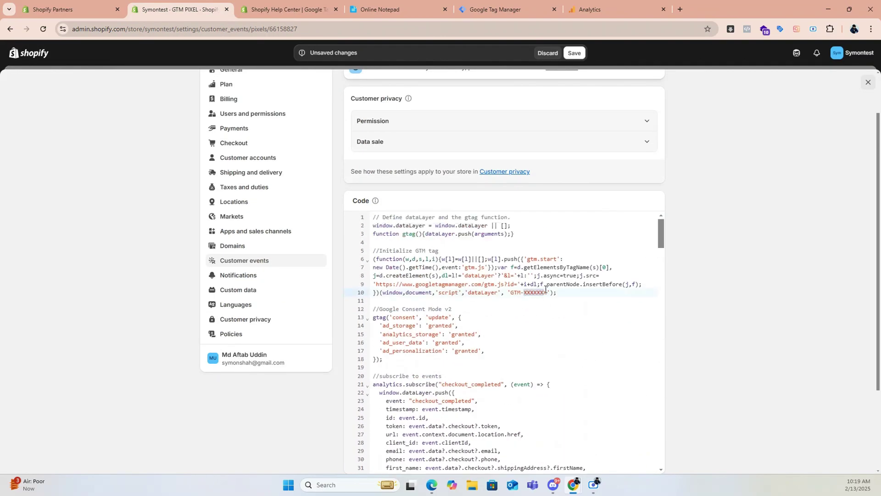
Swap the GTM-XXXXXXX placeholder on line 10 for the real container ID
left_click(486, 8)
left_click(473, 199)
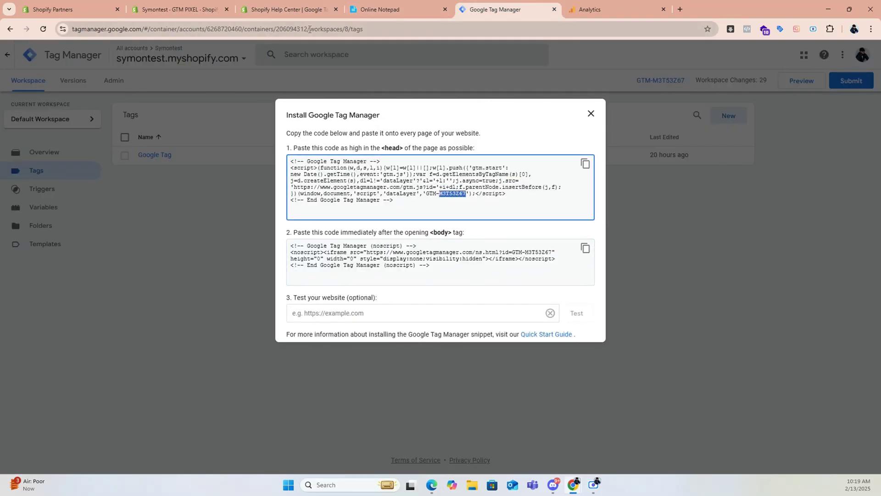
left_click(321, 7)
left_click(213, 7)
double_click(535, 293)
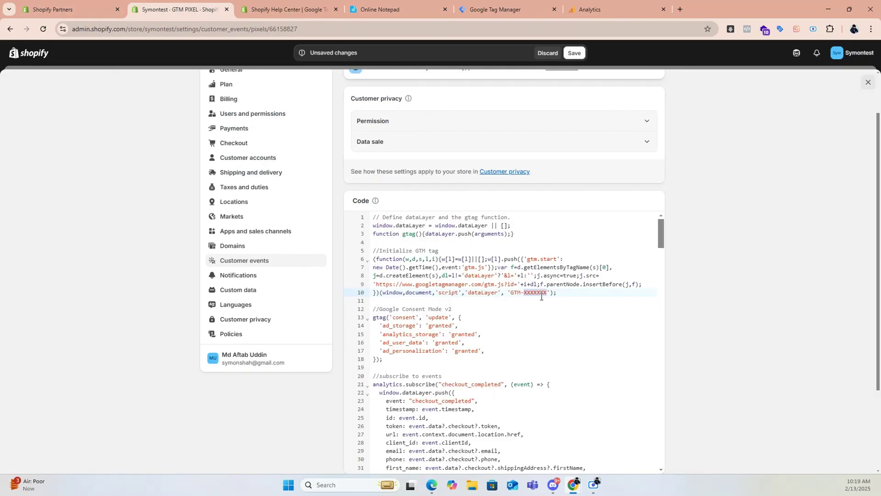
key("ctrl+v")
scroll(549, 231, "down", 20)
scroll(598, 140, "up", 2)
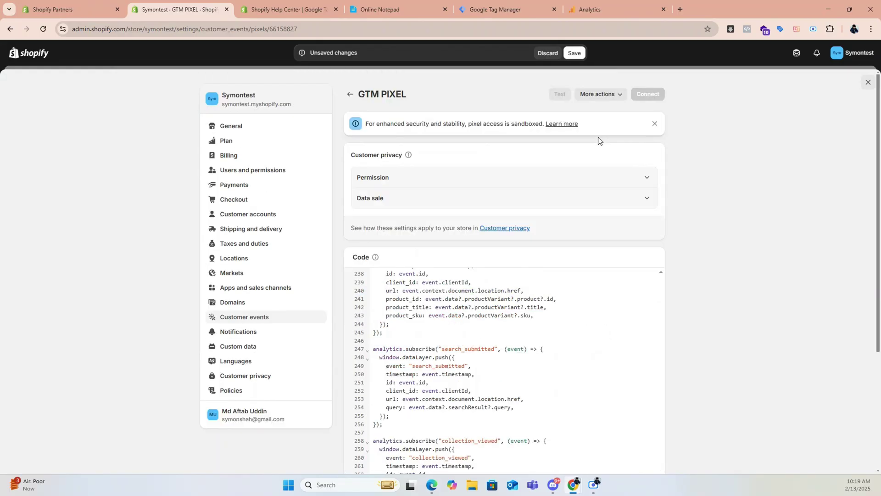
Save and connect GTM PIXEL, then test it by adding the embroidered hoodie to the storefront cart
left_click(575, 53)
left_click(646, 94)
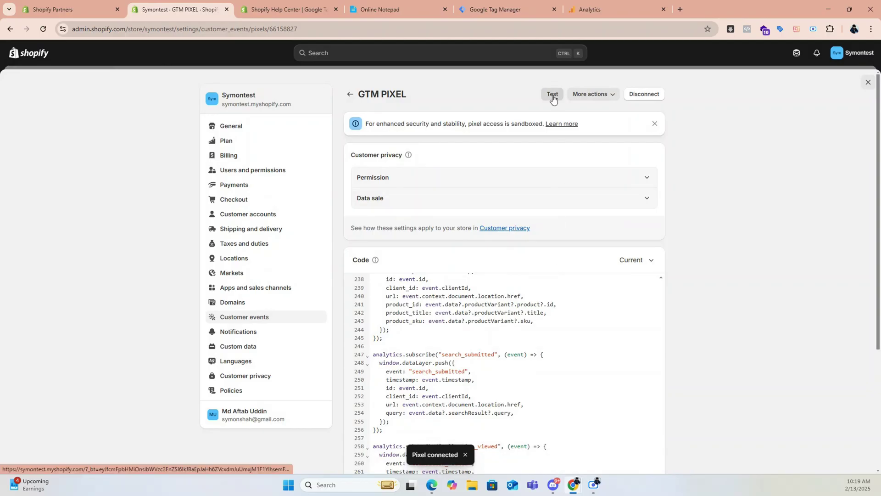
left_click(550, 95)
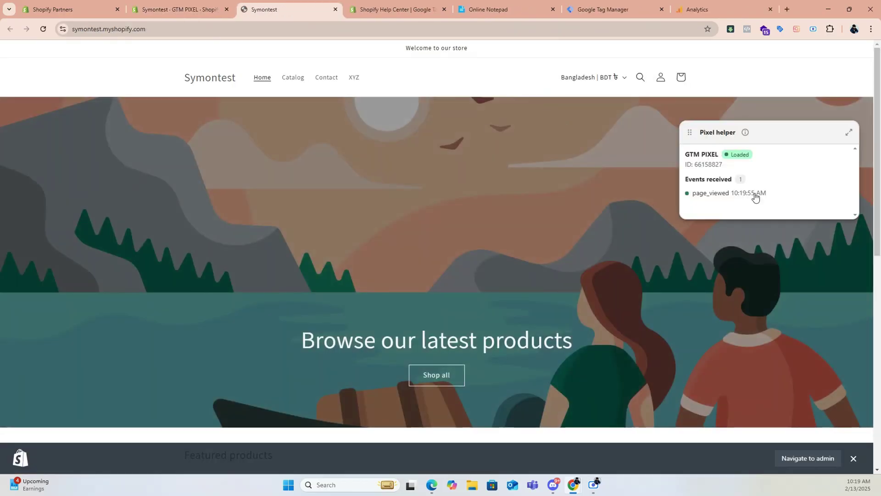
scroll(300, 83, "down", 7)
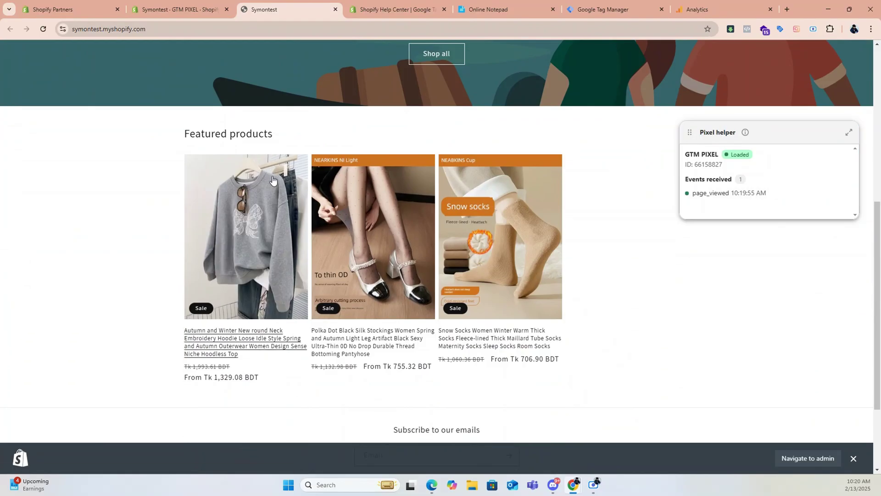
left_click(272, 183)
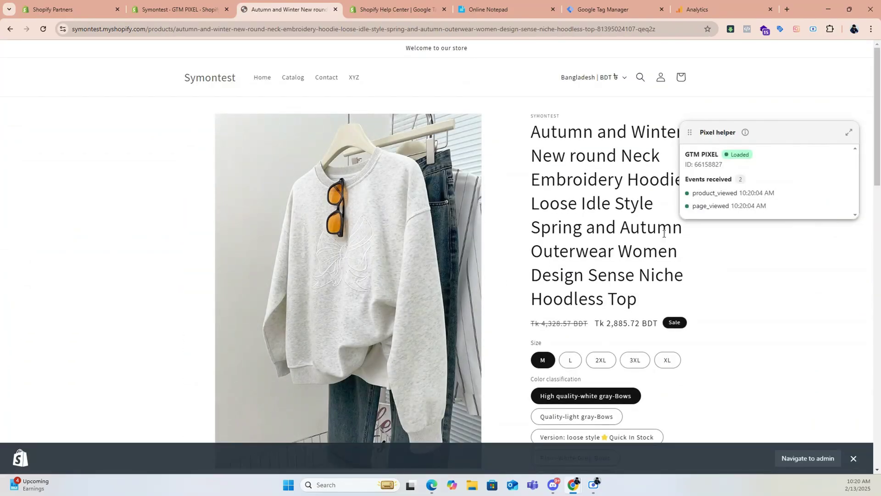
scroll(602, 286, "down", 2)
scroll(602, 287, "down", 6)
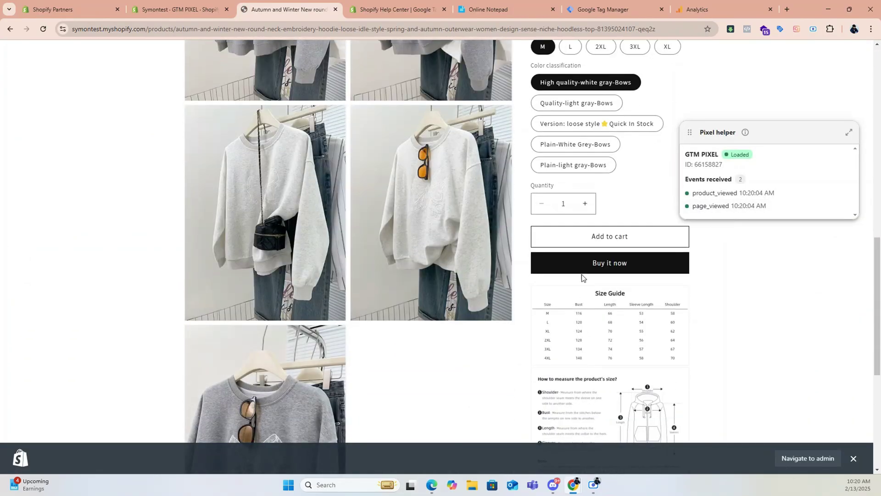
left_click(583, 237)
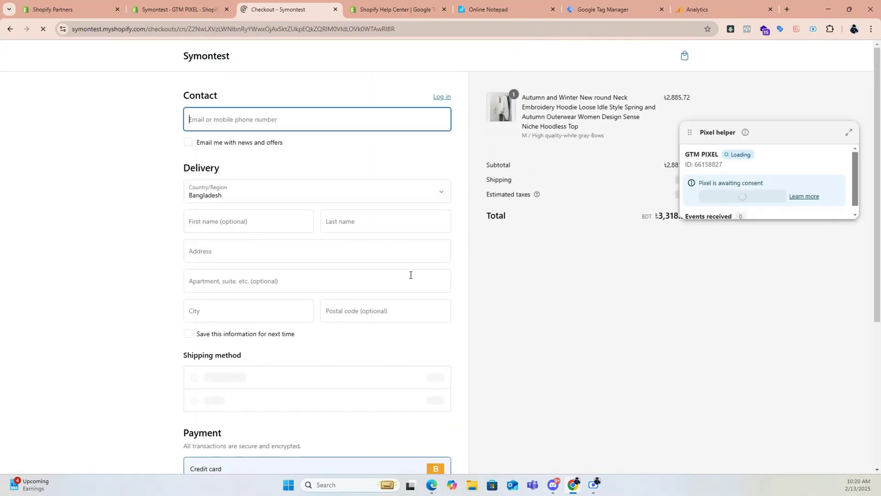
Fill the checkout contact and delivery fields from autofill suggestions, plus a postal code
scroll(410, 274, "down", 3)
scroll(410, 275, "down", 2)
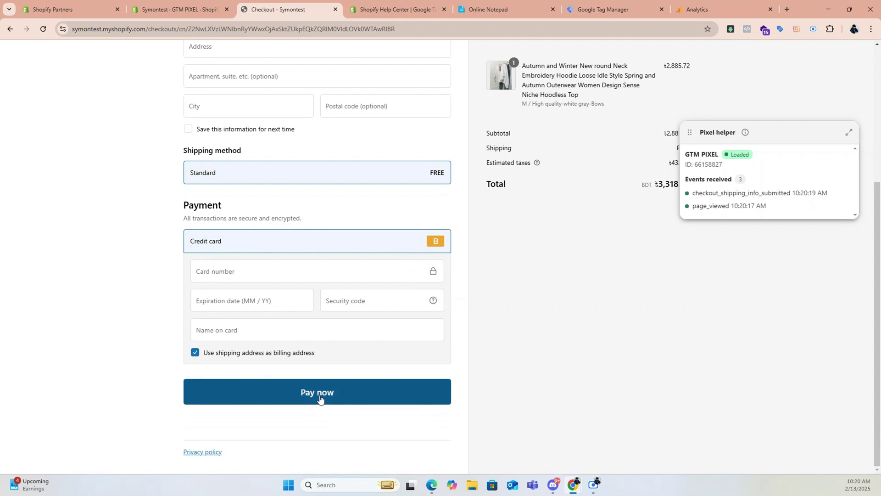
scroll(321, 276, "up", 4)
left_click(234, 98)
left_click(243, 123)
left_click(243, 200)
left_click(240, 225)
left_click(335, 203)
left_click(366, 228)
left_click(276, 231)
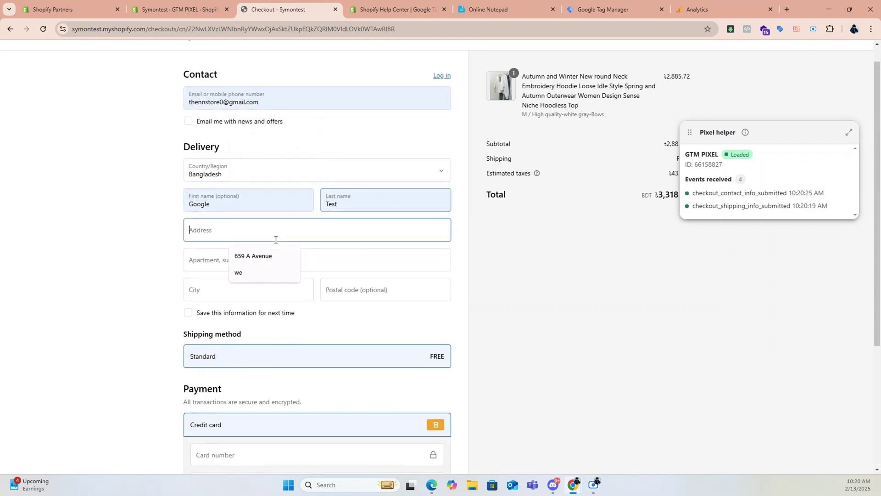
left_click(259, 256)
left_click(257, 290)
left_click(256, 319)
left_click(347, 295)
left_click(250, 290)
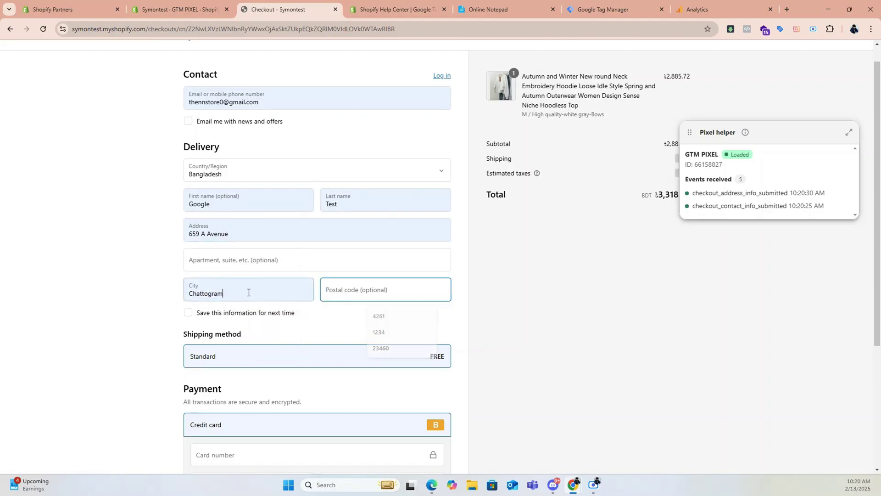
double_click(250, 291)
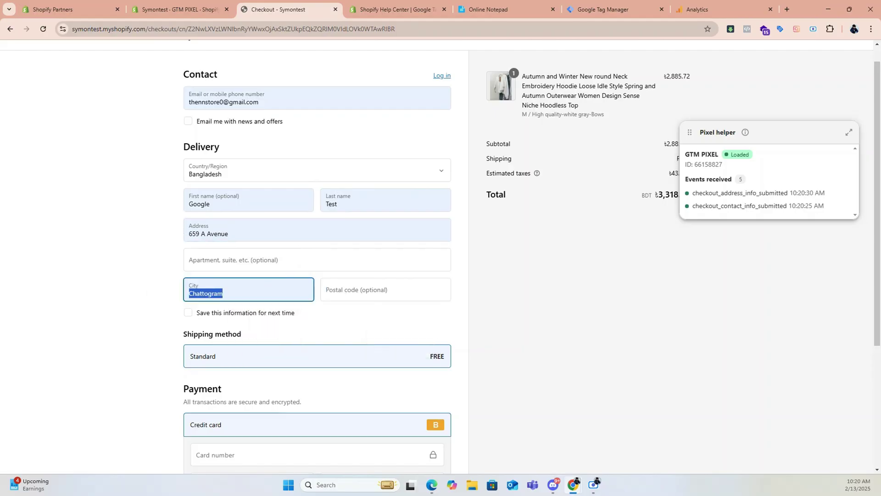
left_click(364, 296)
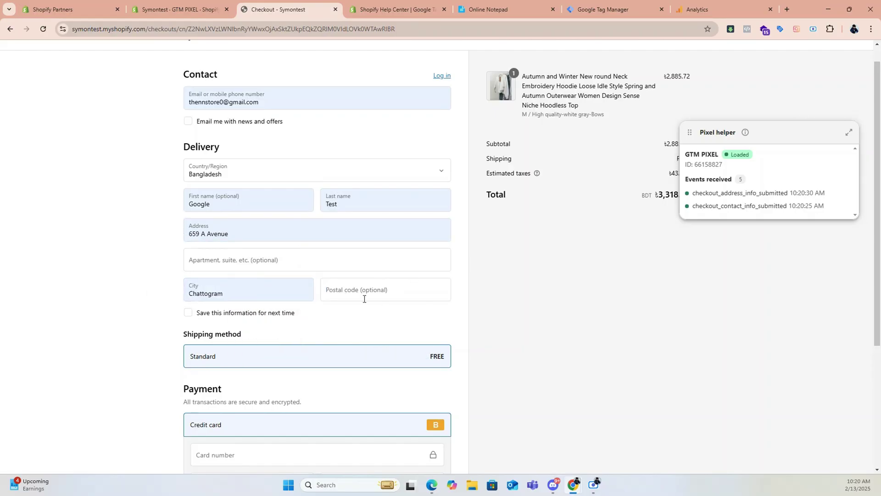
type("4261")
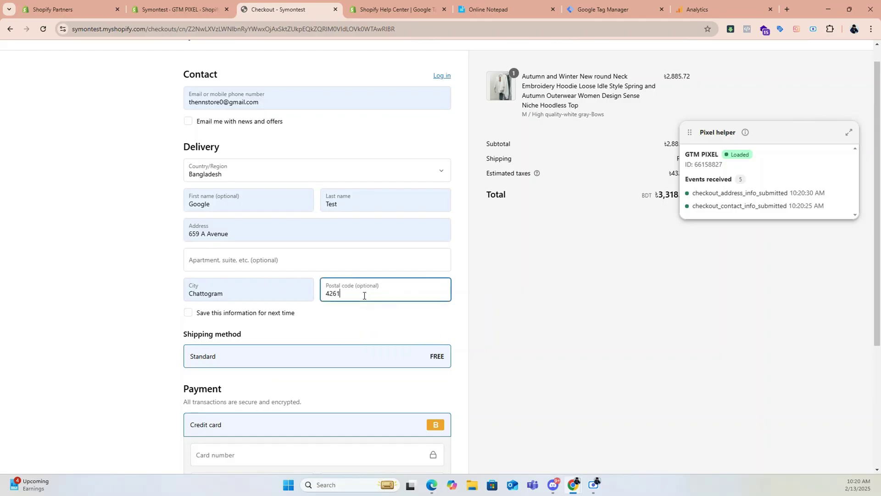
Enter the test card number, expiry date and security code, then pay for the order
scroll(213, 316, "down", 3)
left_click(212, 322)
type("1")
left_click(213, 347)
type("1")
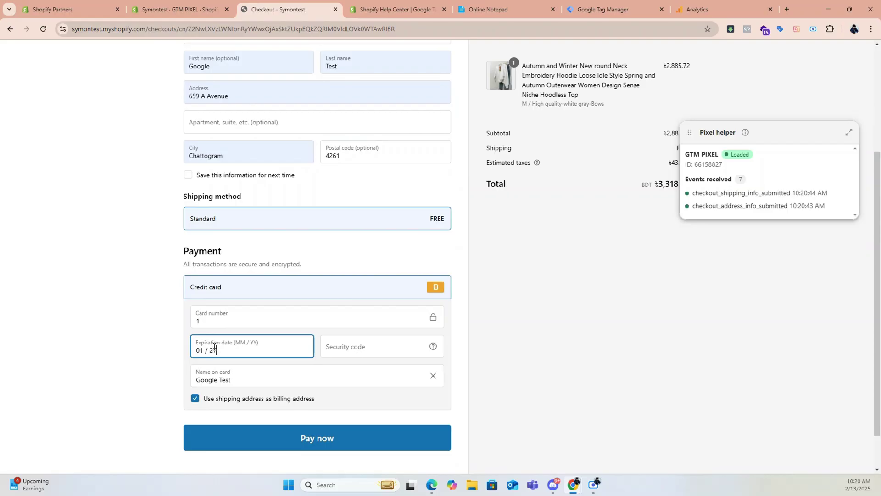
left_click(387, 347)
type("123")
left_click(265, 440)
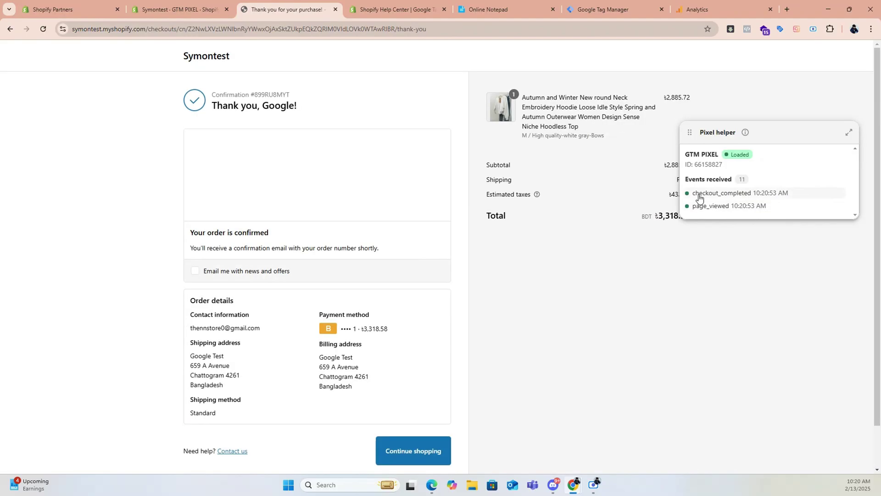
Expand the checkout_completed event in the pixel helper and show its data
left_click(699, 197)
left_click(761, 215)
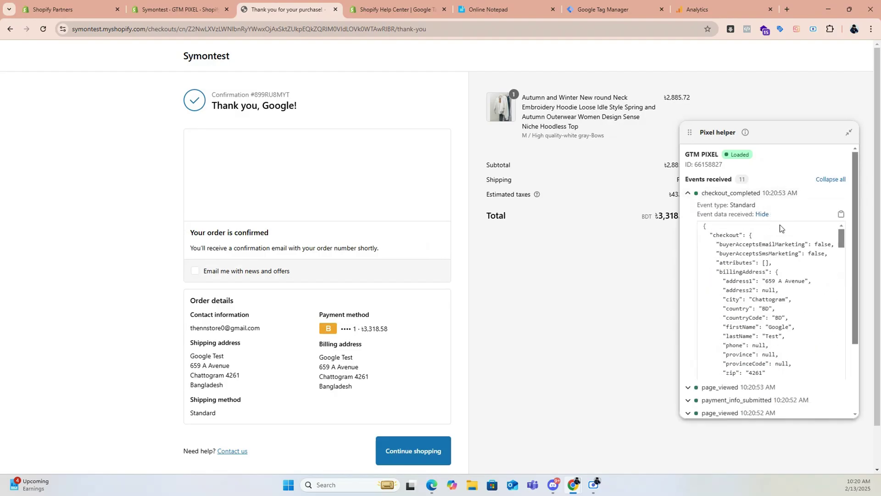
scroll(535, 345, "down", 1)
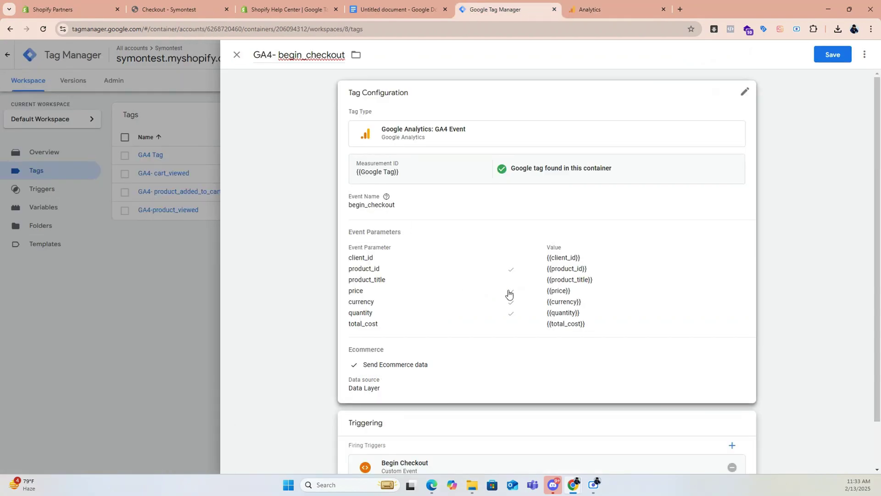
Turn on Include user-provided data for the GA4- begin_checkout tag and create a new User Data variable
left_click(395, 241)
left_click(354, 209)
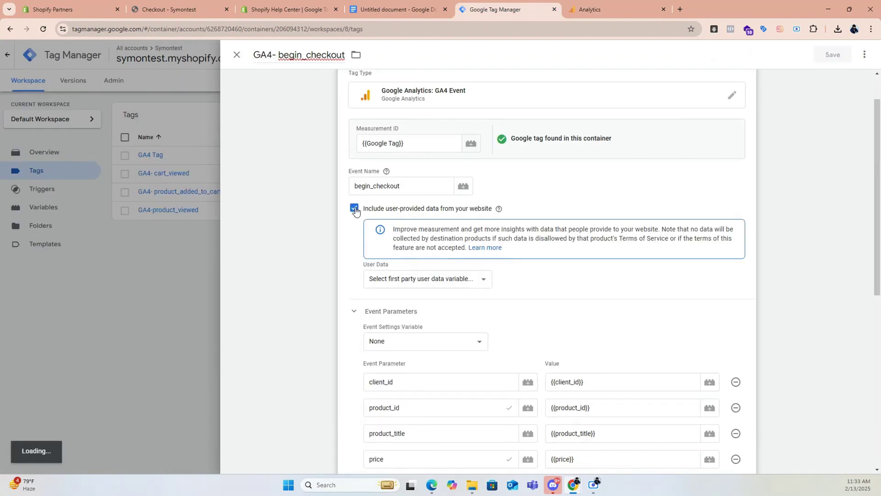
left_click(406, 278)
left_click(406, 314)
Map Email to {{email}} and Phone to {{phone}} in the new user data variable
left_click(406, 243)
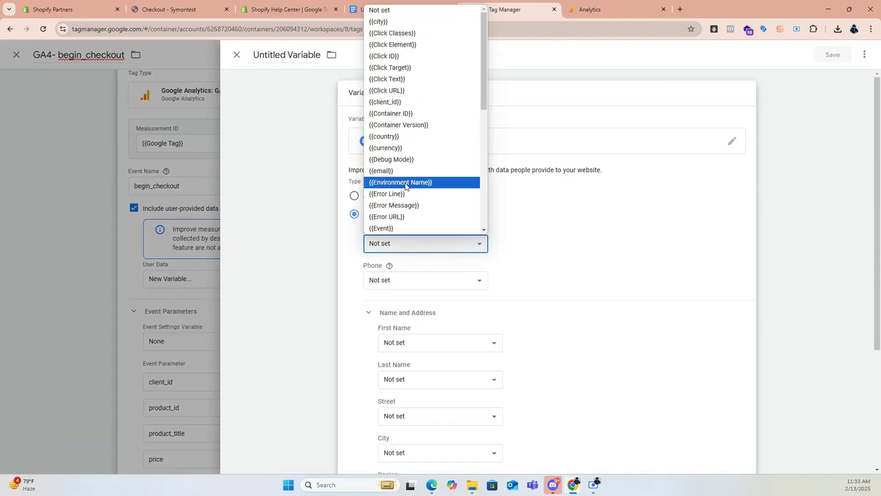
left_click(388, 171)
left_click(425, 279)
scroll(427, 183, "down", 3)
left_click(404, 207)
Map First Name to the {{first_name}} variable
scroll(413, 275, "down", 2)
left_click(422, 251)
scroll(413, 166, "down", 10)
scroll(417, 166, "up", 10)
scroll(427, 168, "down", 5)
scroll(430, 163, "down", 2)
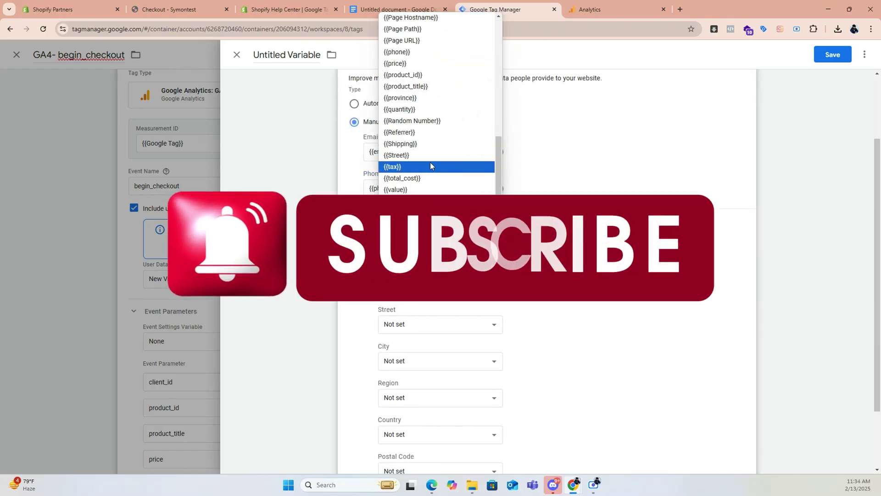
scroll(427, 160, "up", 6)
scroll(425, 157, "down", 2)
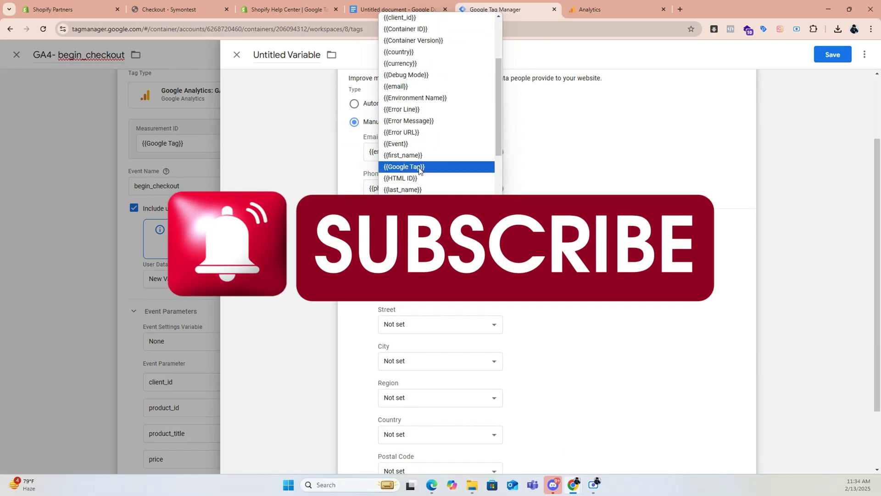
left_click(418, 154)
Map Last Name to {{last_name}} and bring up the variable choices for Street
scroll(426, 207, "down", 1)
left_click(436, 241)
scroll(427, 156, "down", 1)
left_click(424, 180)
scroll(420, 216, "down", 1)
left_click(418, 243)
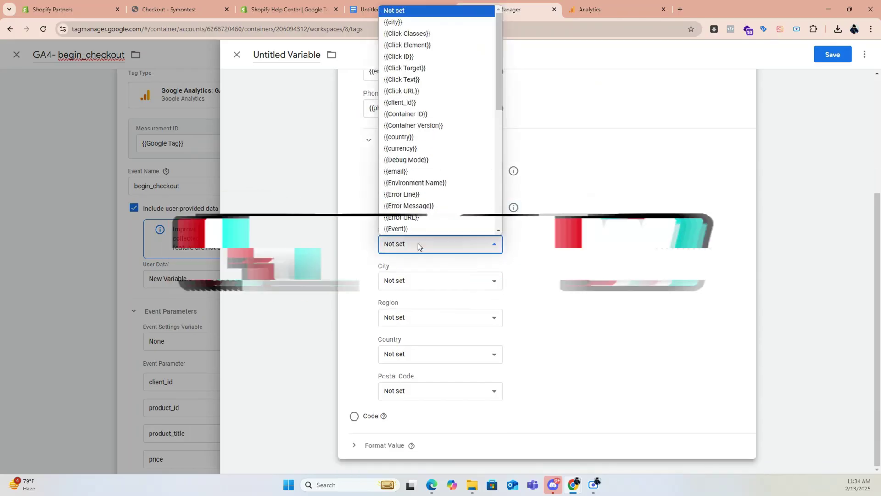
scroll(429, 174, "down", 2)
scroll(430, 183, "down", 4)
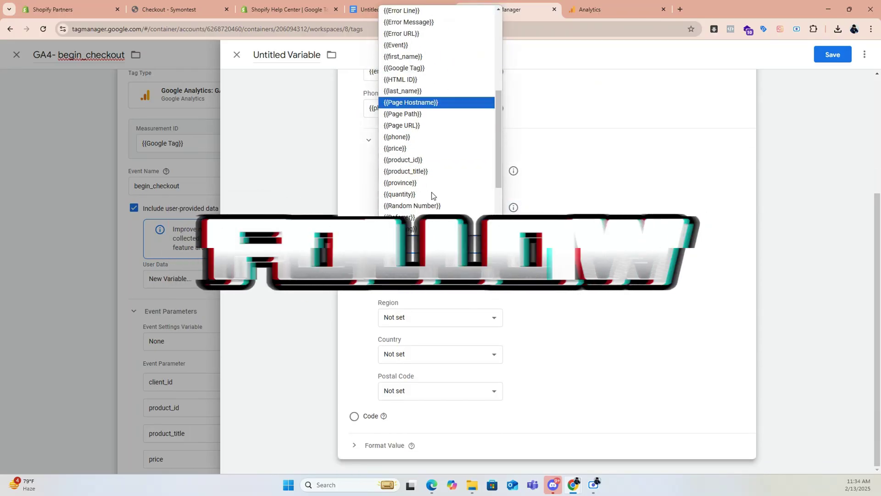